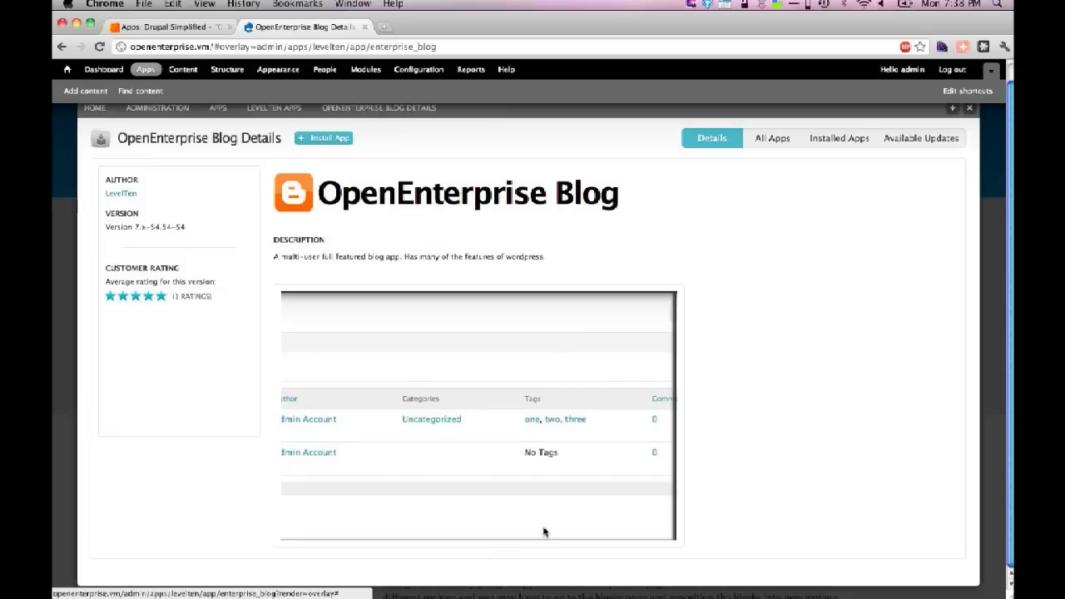
- Scroll up the OpenEnterprise Blog details page to see its description, version and rating
scroll(545, 531, "up", 1)
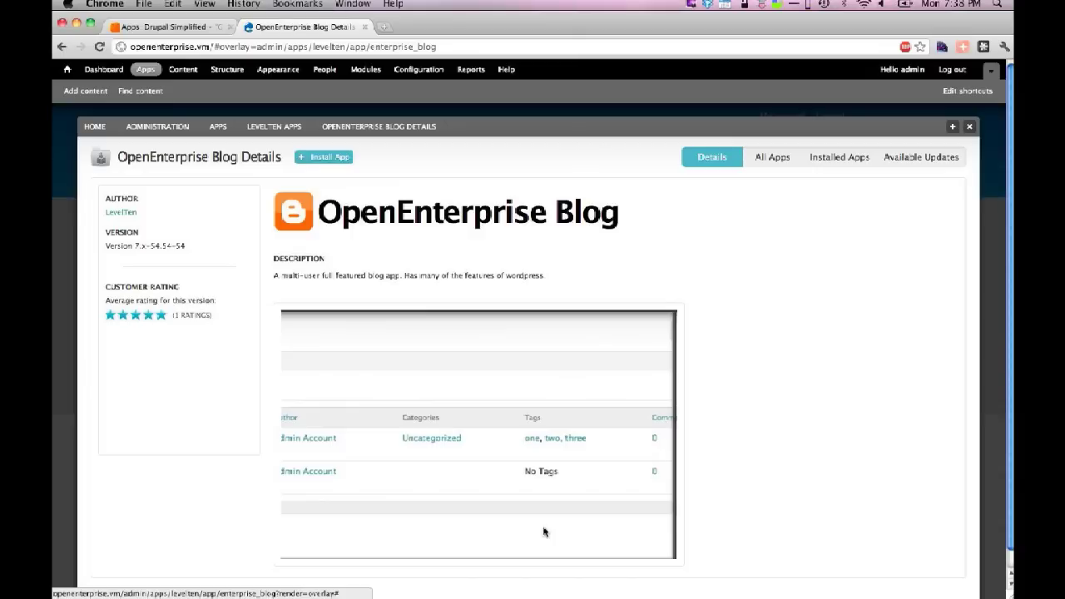
- Start the install of the OpenEnterprise Blog app from its details page
left_click(330, 166)
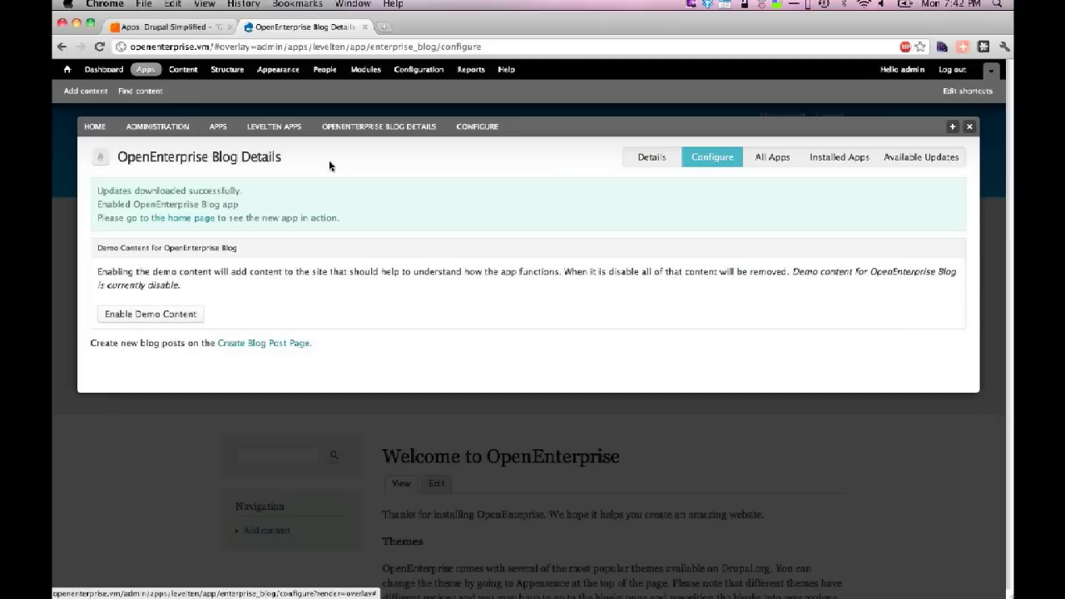
- Turn on demo content for the newly enabled OpenEnterprise Blog app
left_click(178, 315)
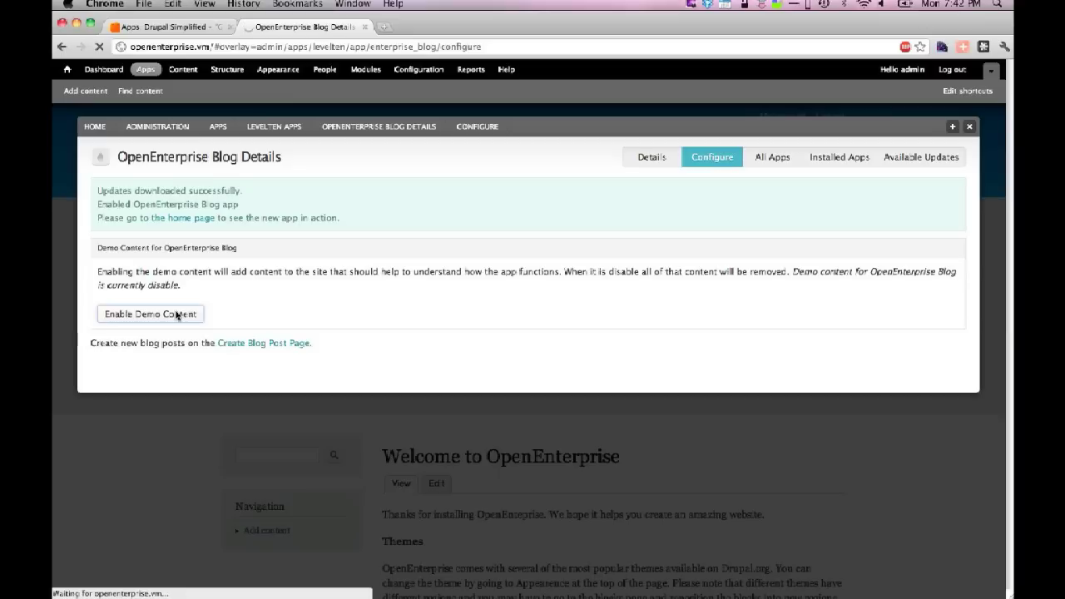
- Bring the Sandbox VirtualBox VM window forward from the Dock
mouse_move(616, 590)
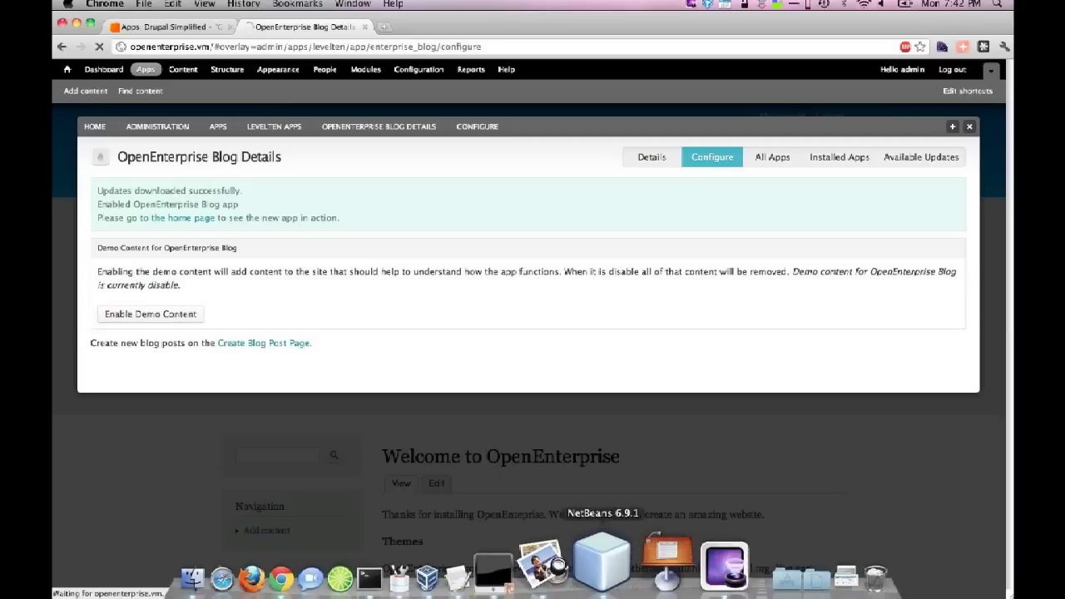
left_click(556, 570)
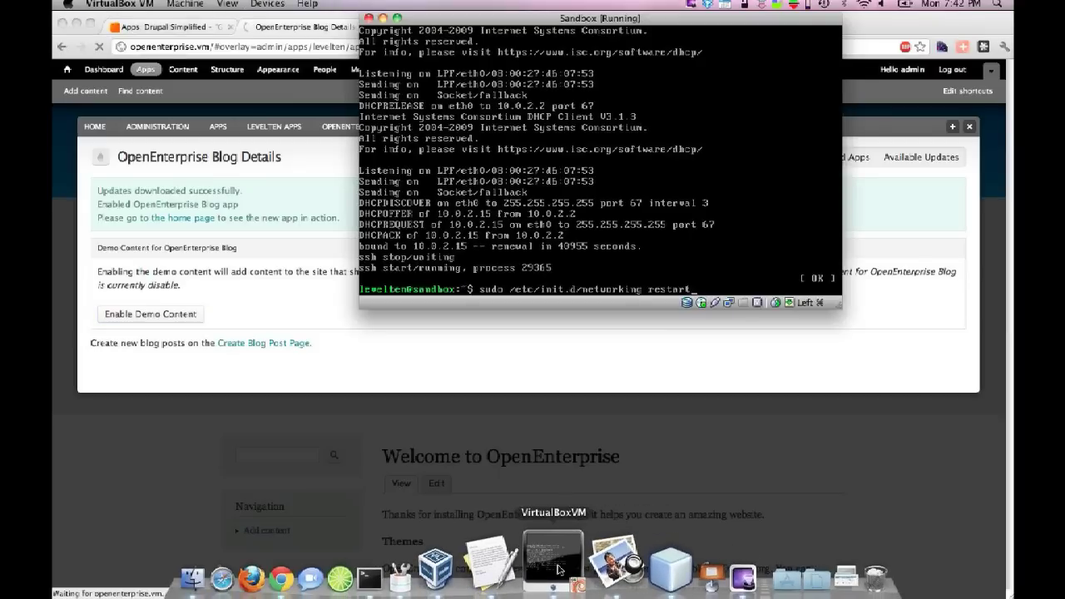
- Restart the sandbox networking service with sudo, then return to Chrome and open a new tab
key("Return")
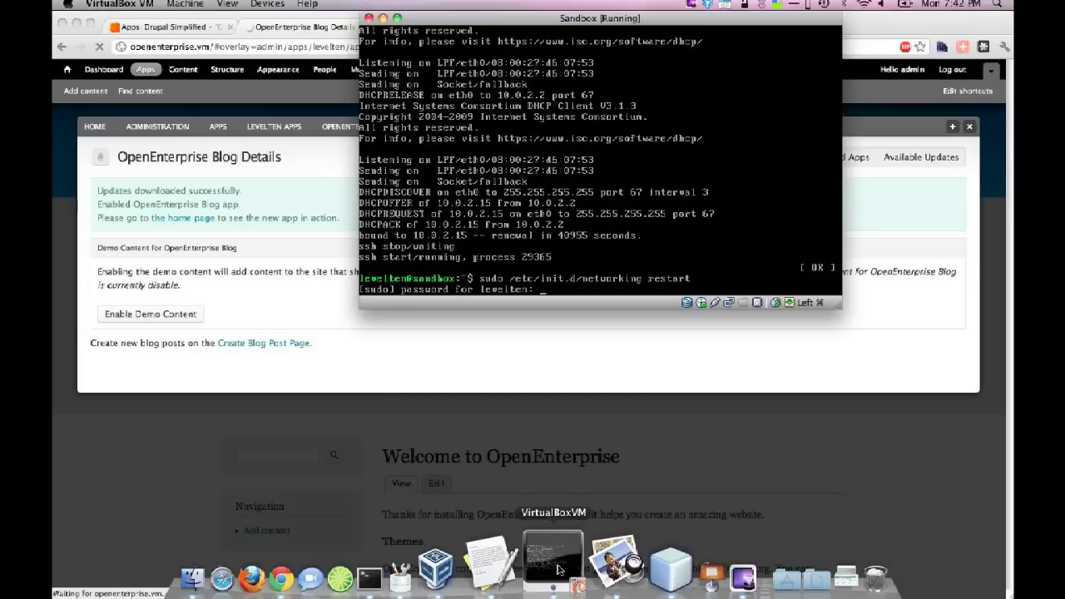
key("Return")
left_click(376, 415)
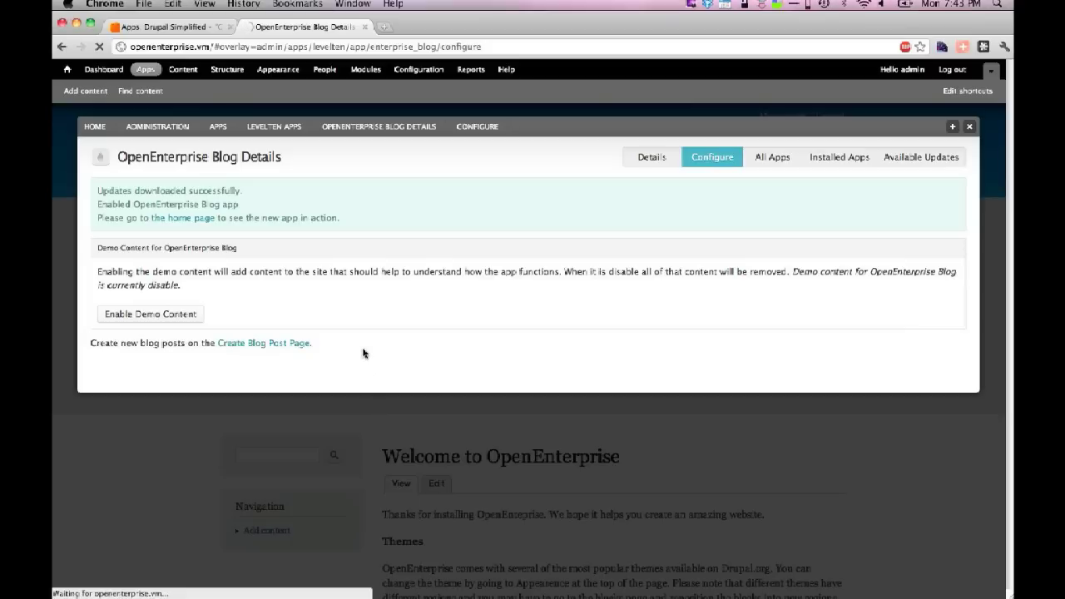
key("ctrl+t")
- Load openenterprise.vm/ in the new tab, then switch over to the sandbox Terminal
type("openenterprise.vm/")
key("Return")
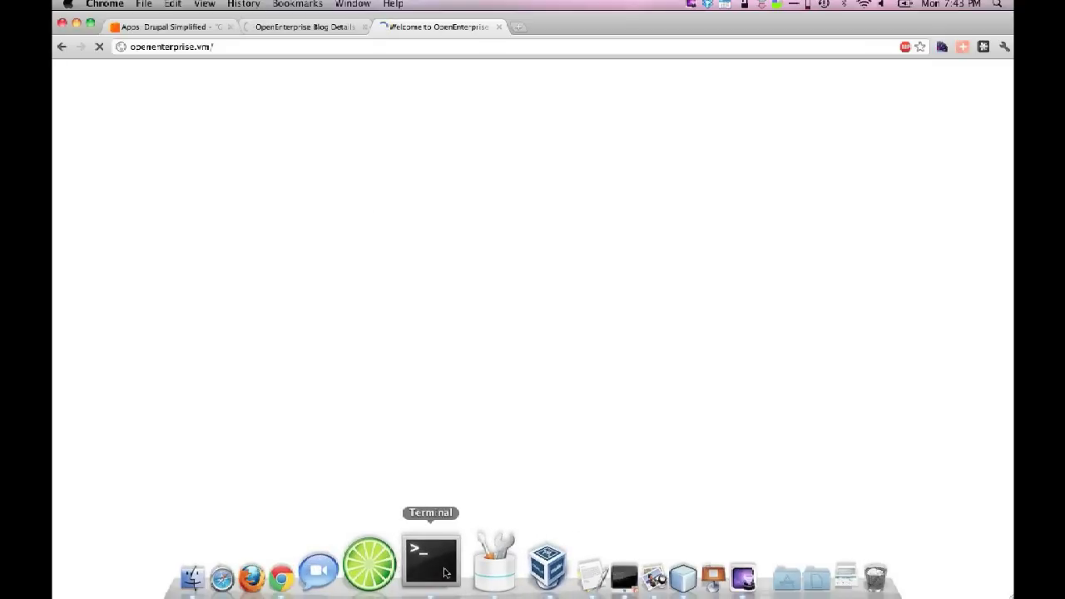
left_click(444, 573)
- Enter drush in the Terminal, then return to the loaded OpenEnterprise home page
type("drush")
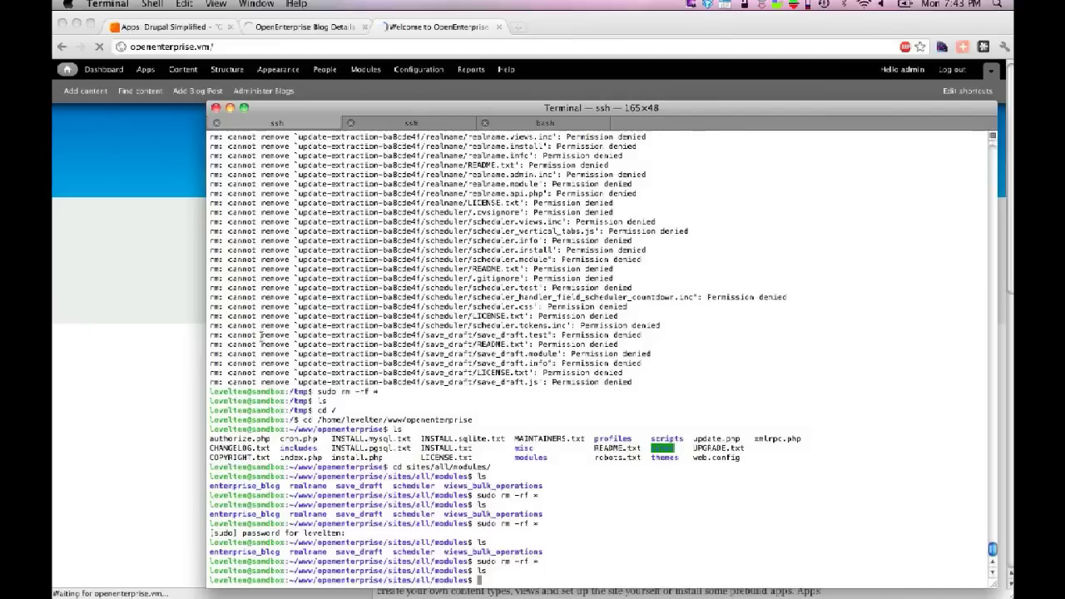
left_click(106, 252)
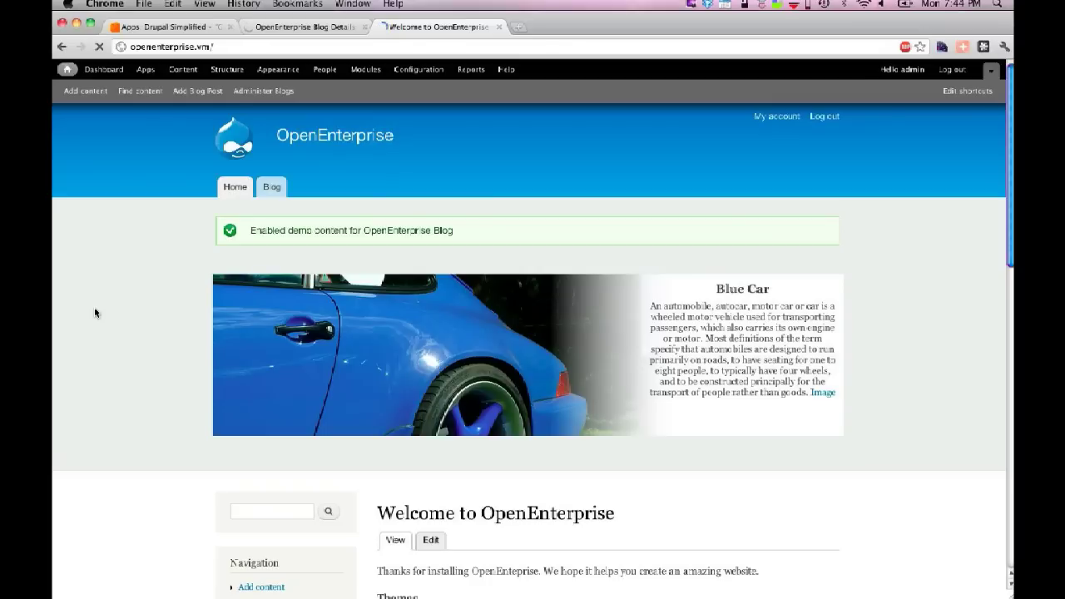
- Open the Blog page and scroll through demo posts like 'Own your social media presence'
left_click(275, 185)
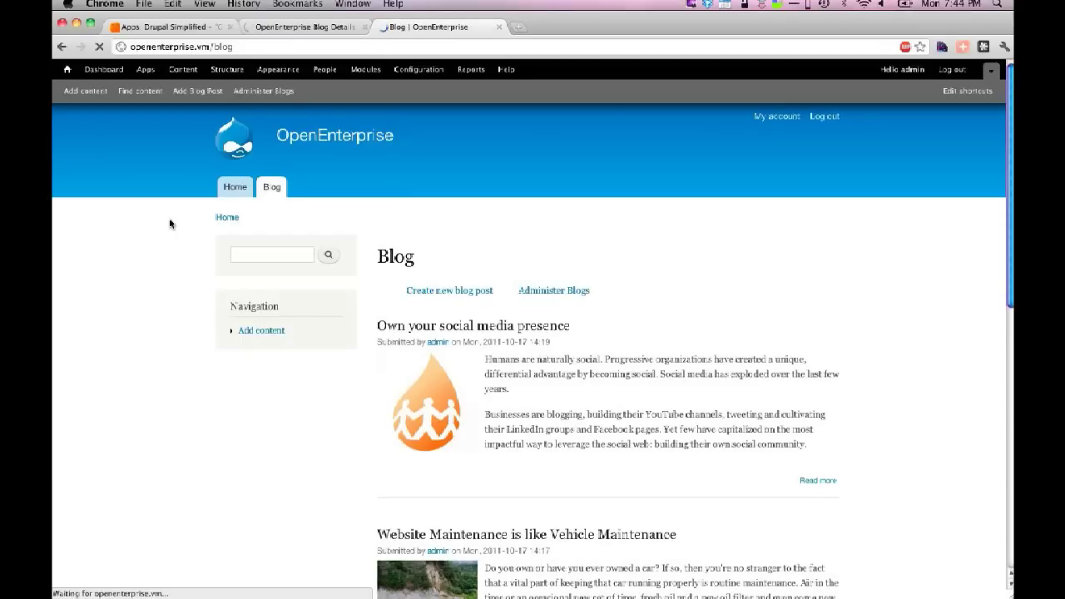
scroll(169, 222, "down", 5)
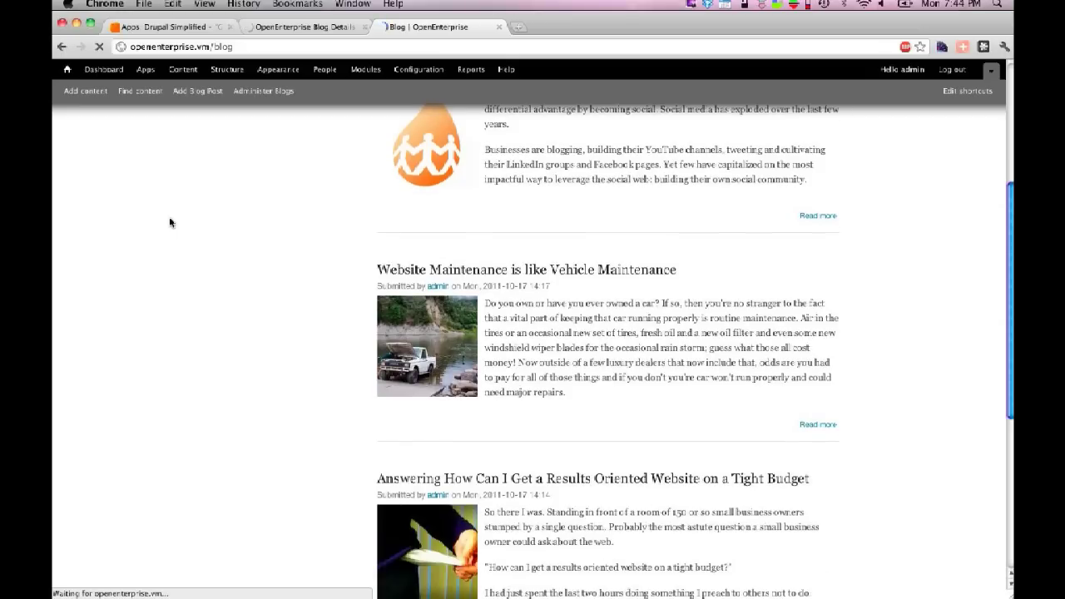
scroll(169, 222, "down", 3)
scroll(169, 222, "up", 10)
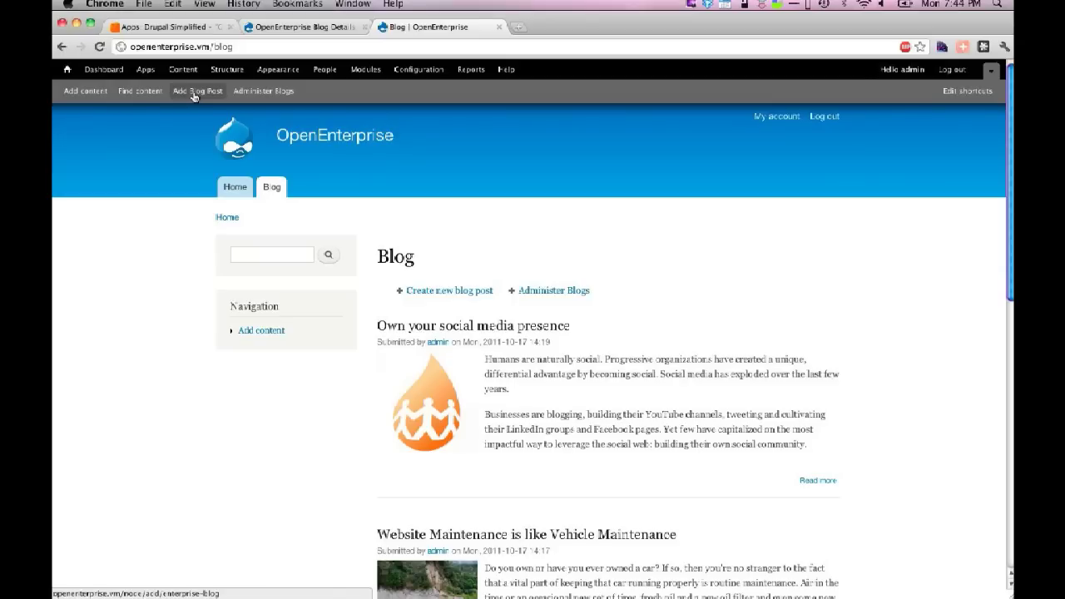
- Open the Create Blog Post form and scroll down to the Body field's Filtered HTML format
left_click(193, 97)
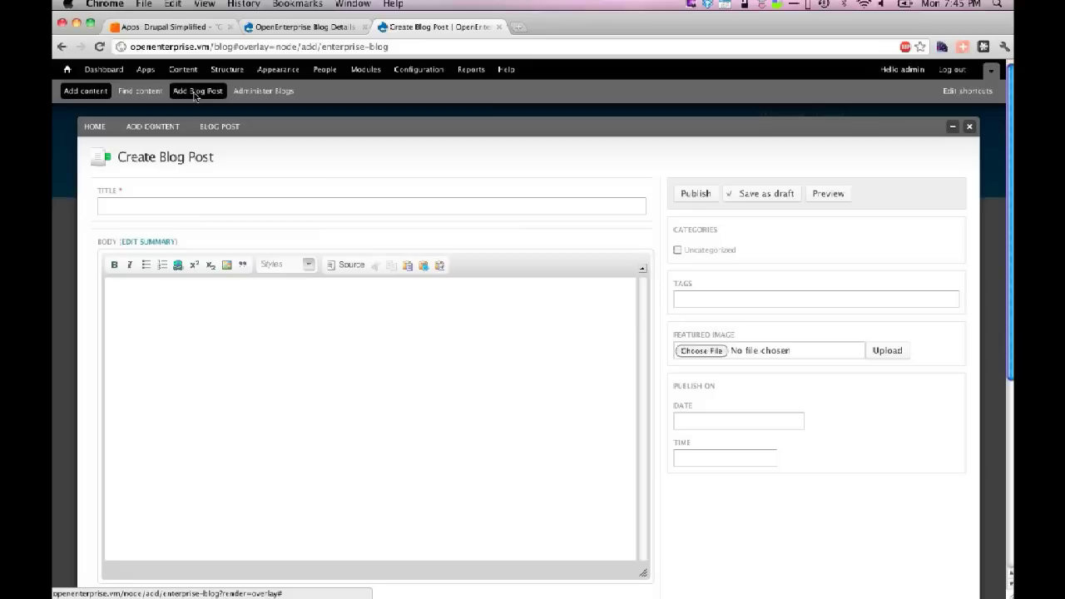
scroll(649, 414, "down", 3)
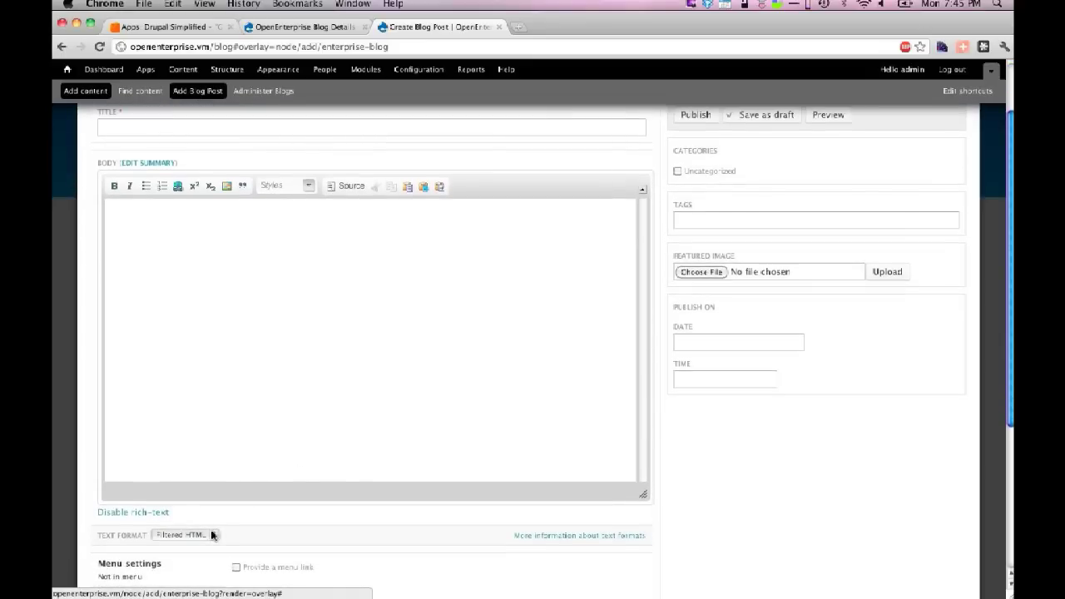
left_click(212, 535)
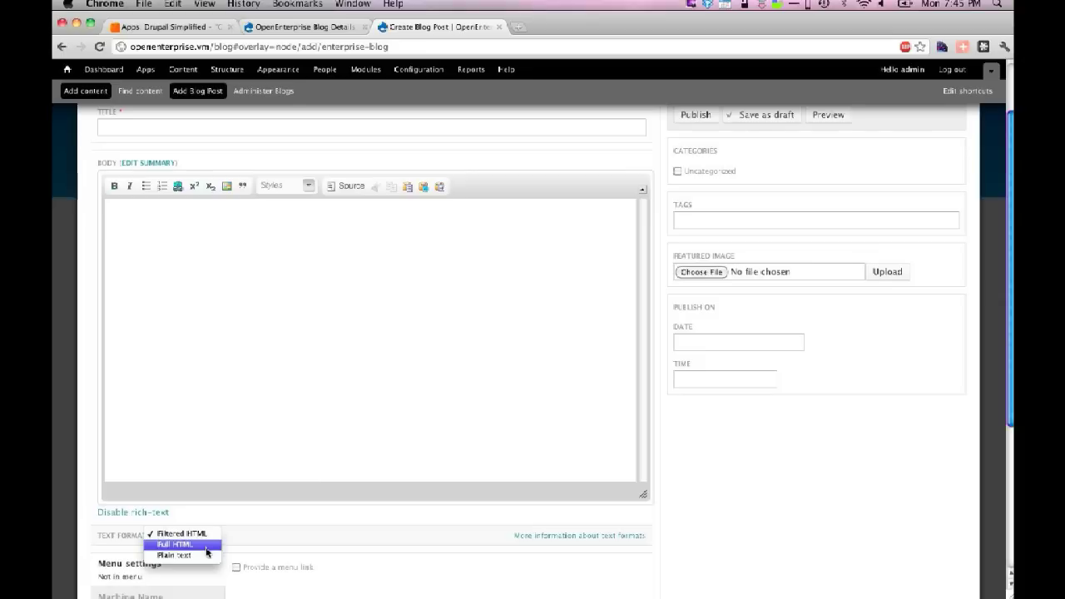
left_click(205, 562)
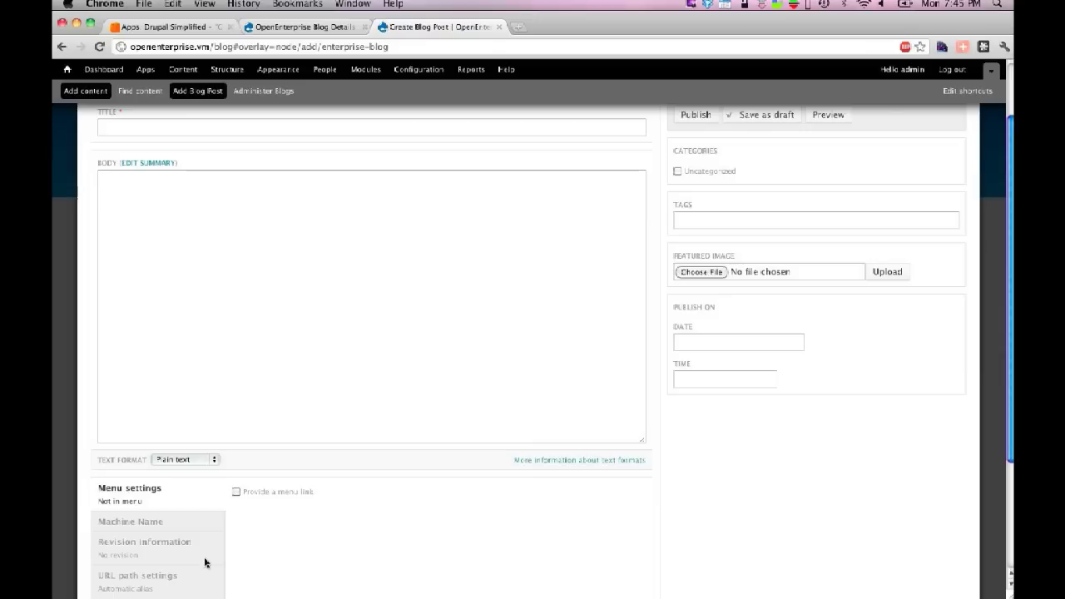
left_click(182, 459)
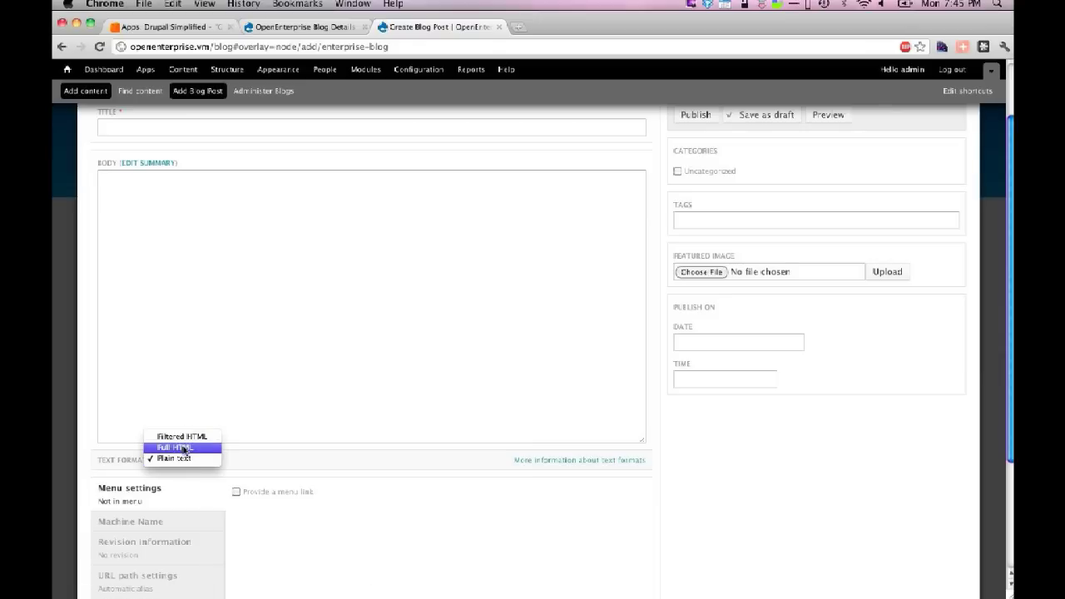
left_click(181, 446)
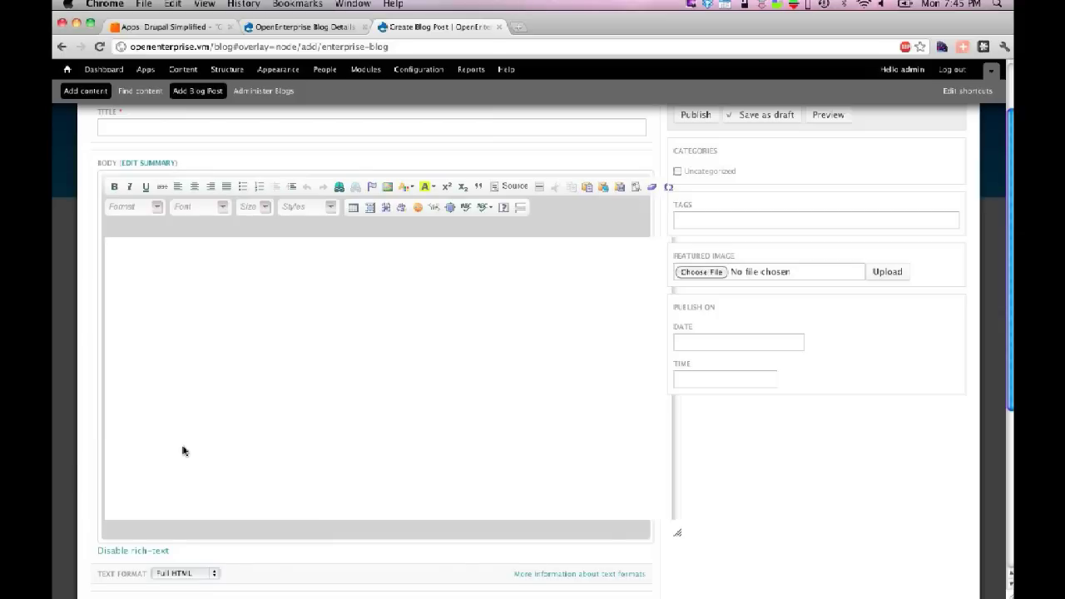
key("super+minus")
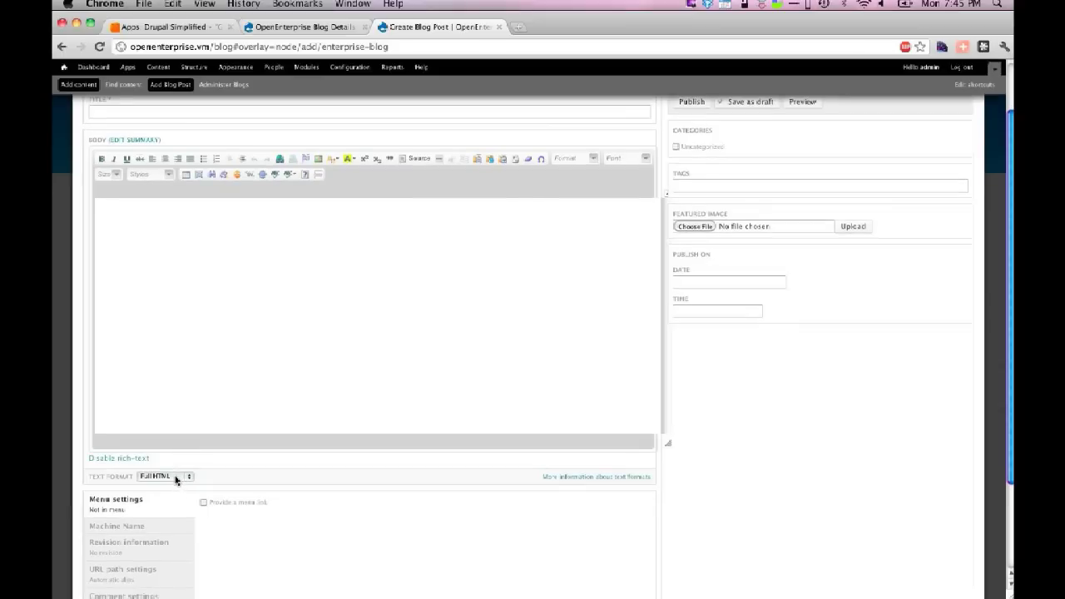
key("super+plus")
left_click(177, 574)
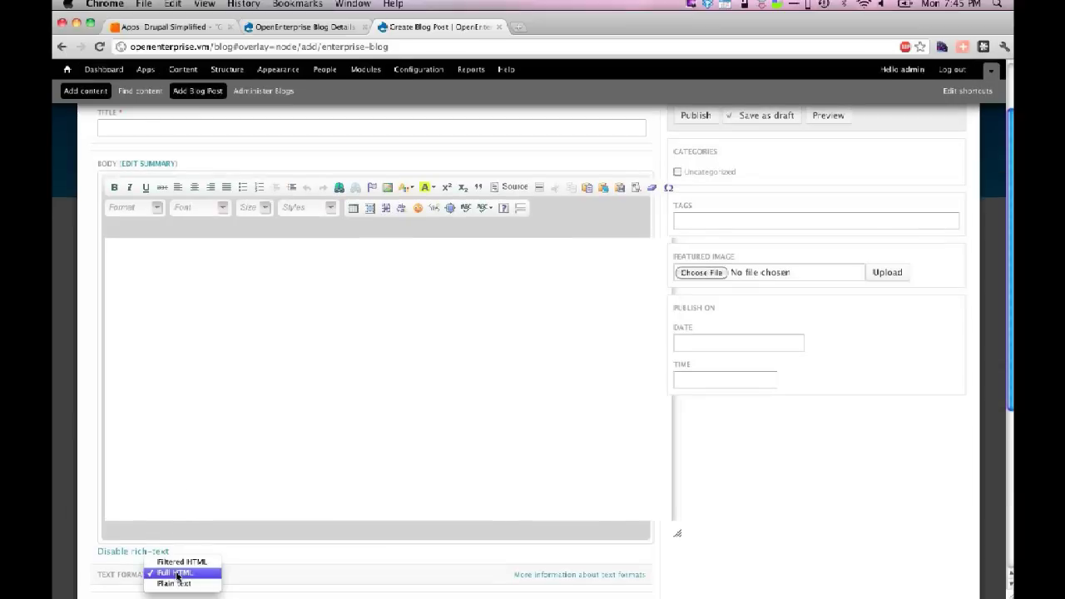
left_click(178, 563)
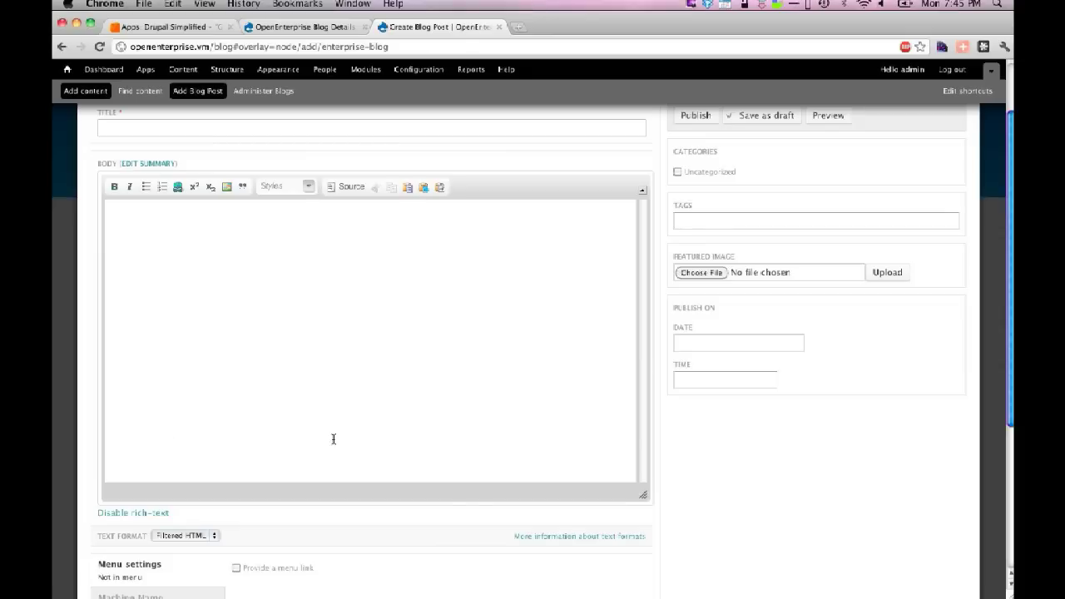
scroll(678, 561, "up", 2)
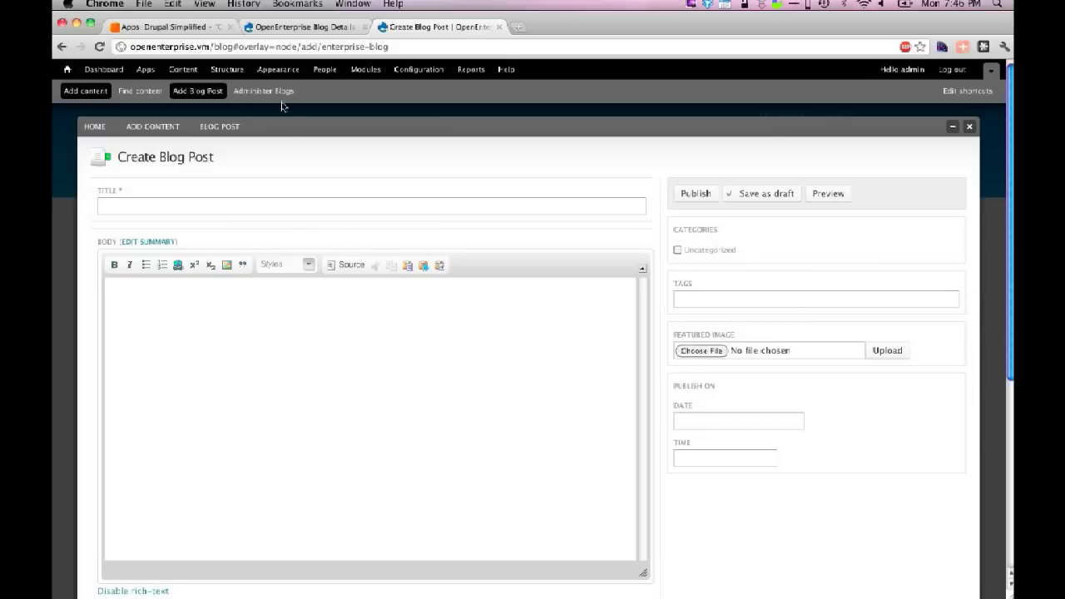
left_click(263, 93)
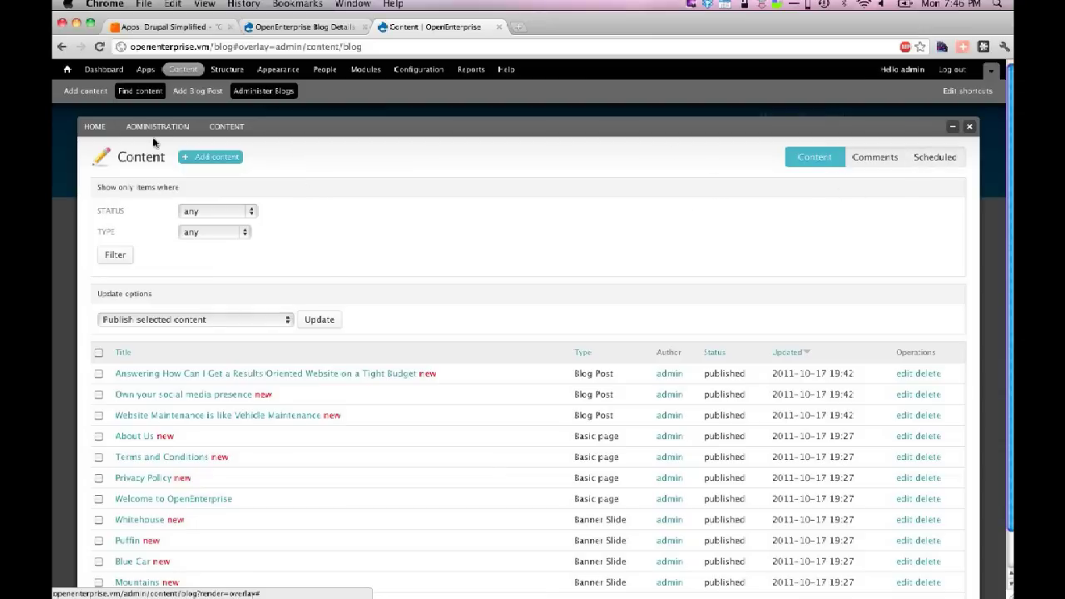
- Review the Views list under Structure with the Blog view enabled, then close the admin overlay
left_click(223, 74)
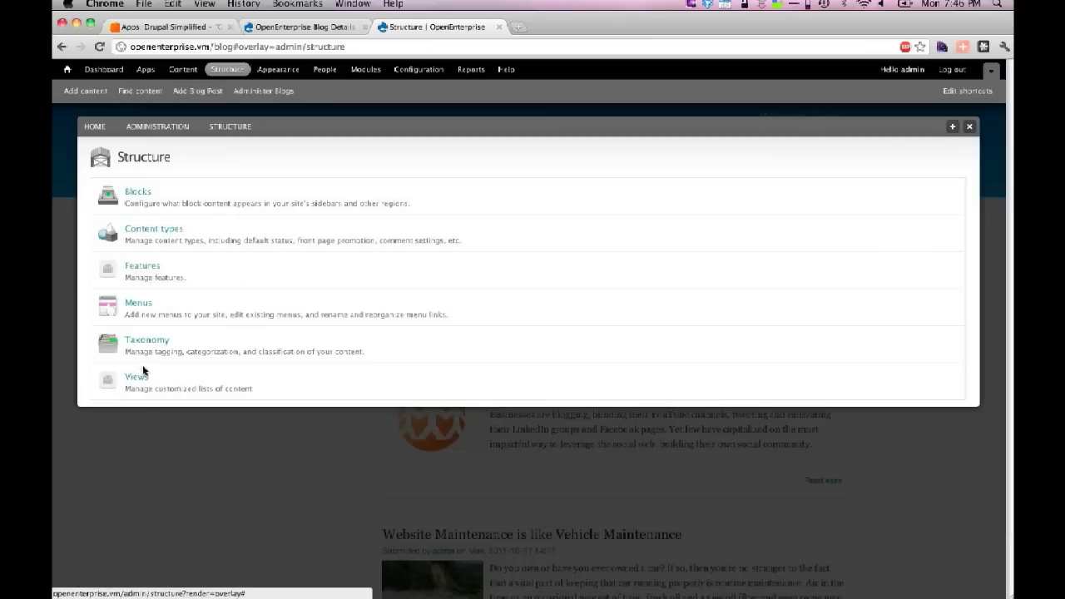
left_click(138, 376)
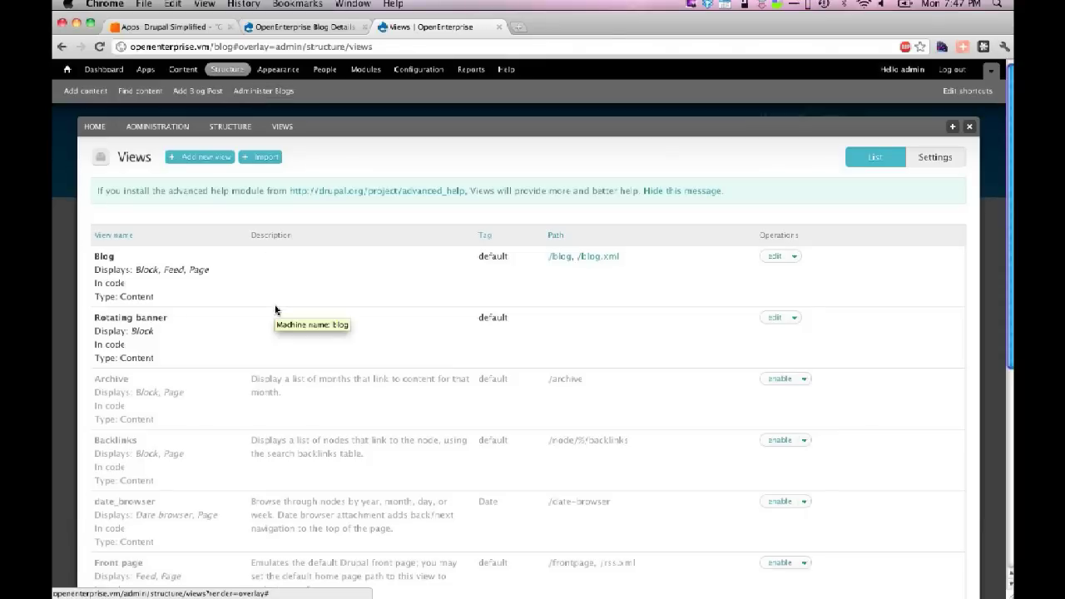
scroll(275, 311, "down", 5)
scroll(275, 310, "up", 5)
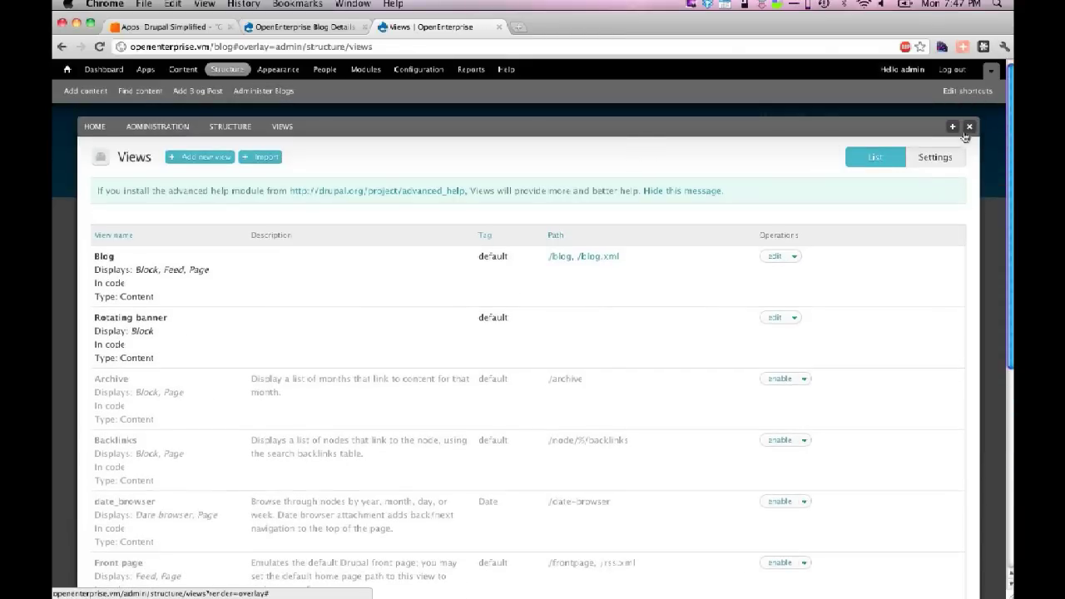
left_click(969, 127)
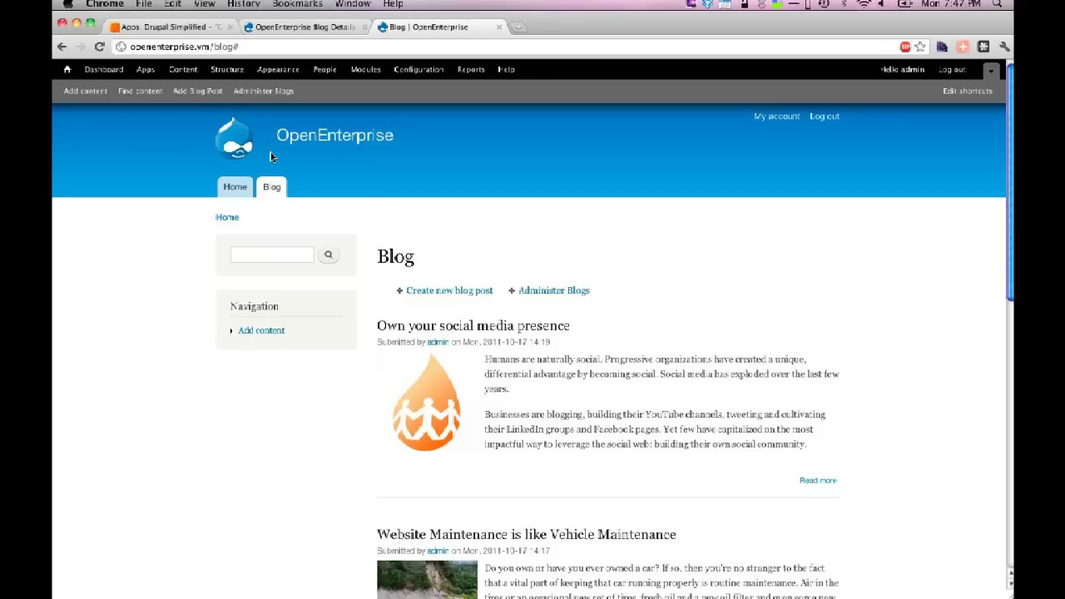
- Publish 'Test Blog Post' with body 'This is a test blog post' and view the Blog listing
left_click(194, 92)
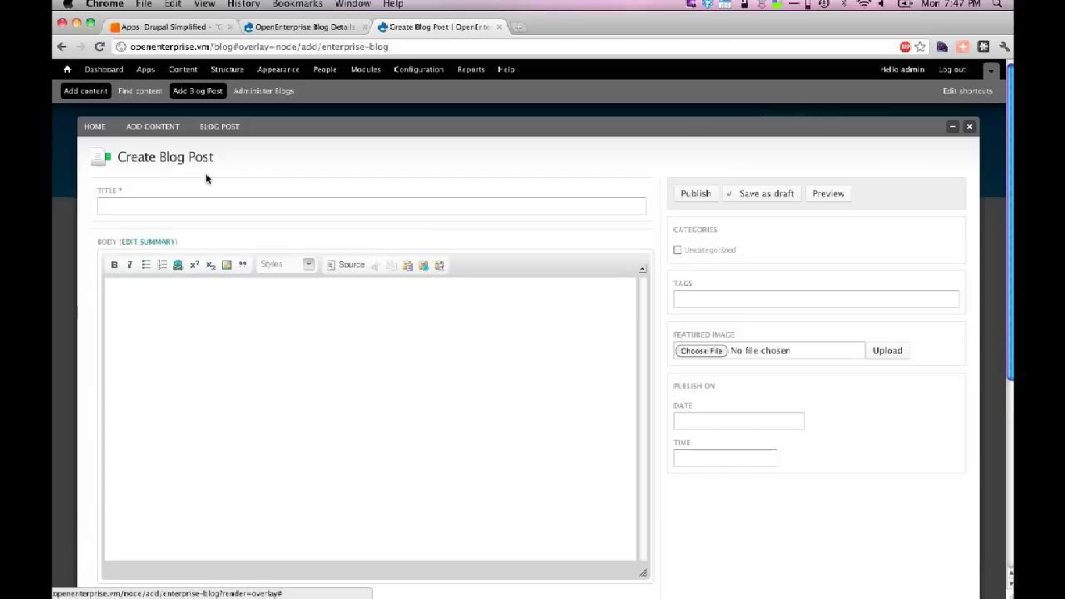
left_click(178, 206)
type("Test")
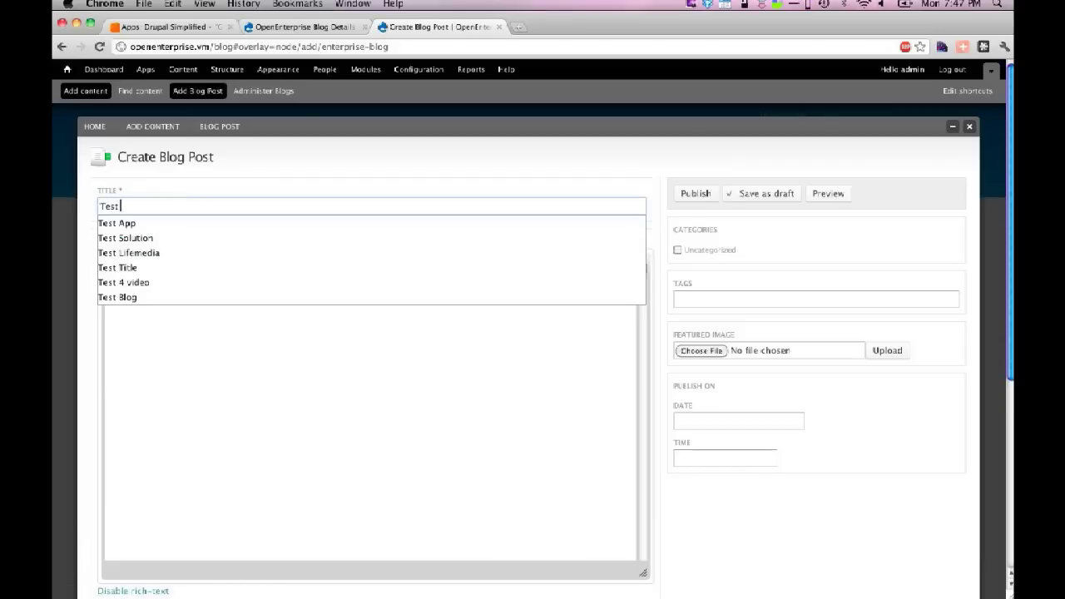
type(" Blog Post")
key("Tab")
type("This is a test blog")
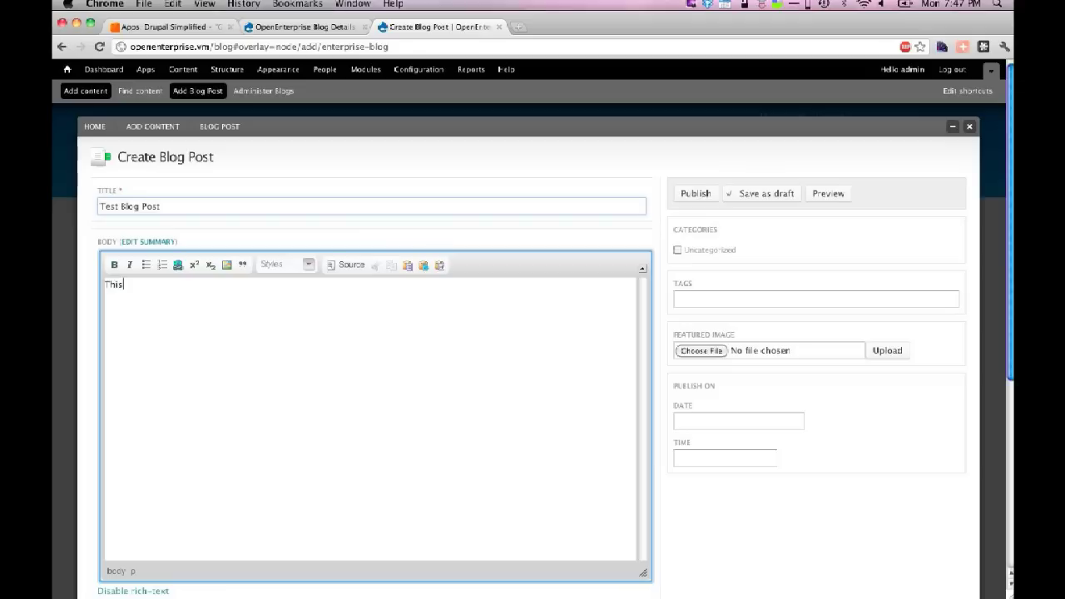
type(" post")
left_click(696, 194)
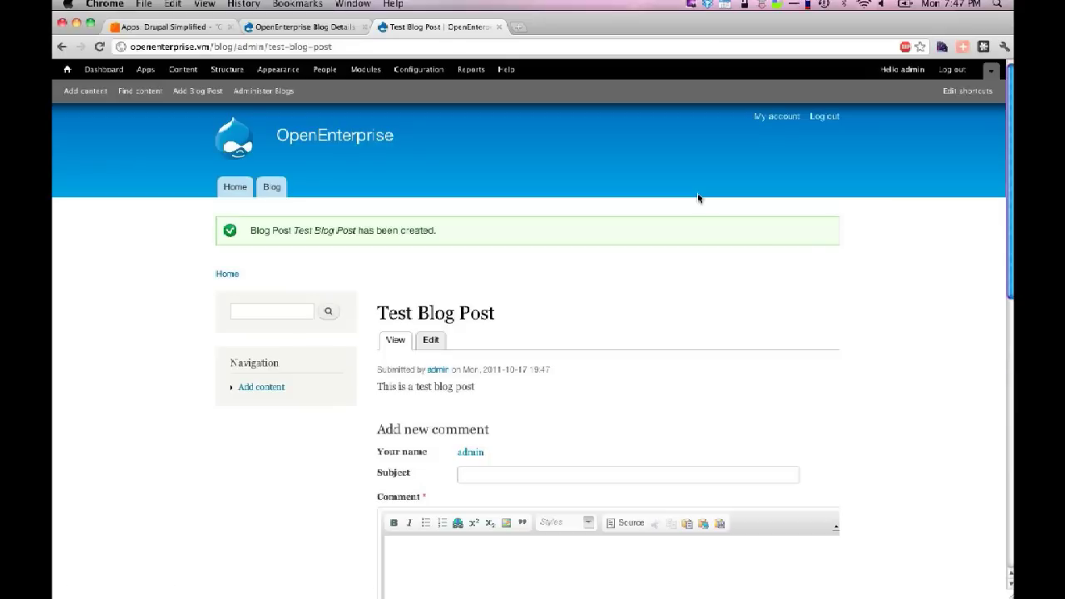
left_click(275, 186)
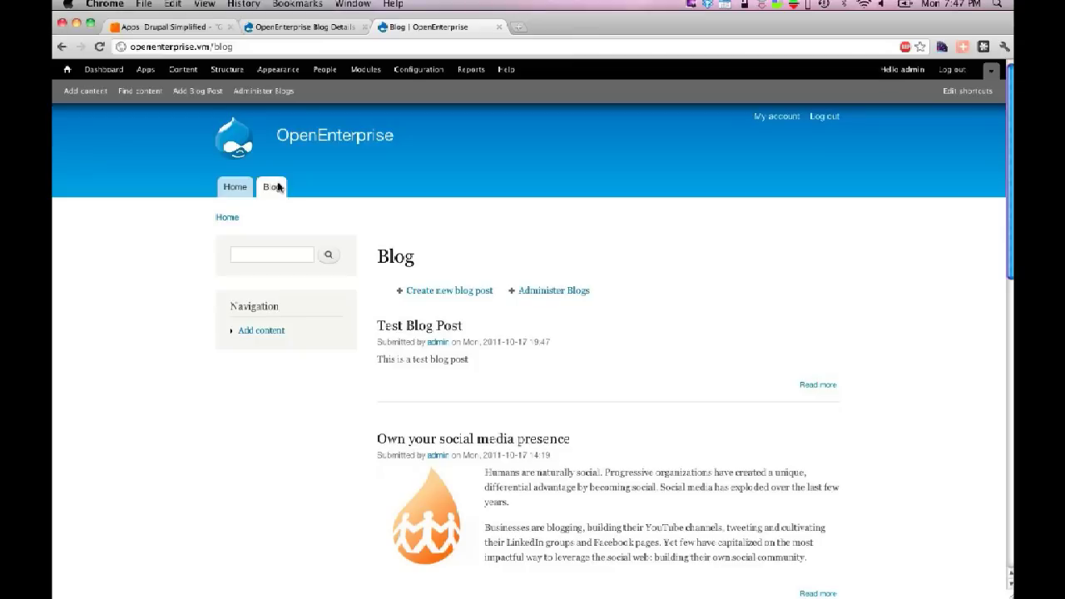
- Open the site's Apps list and reload its page address
left_click(143, 70)
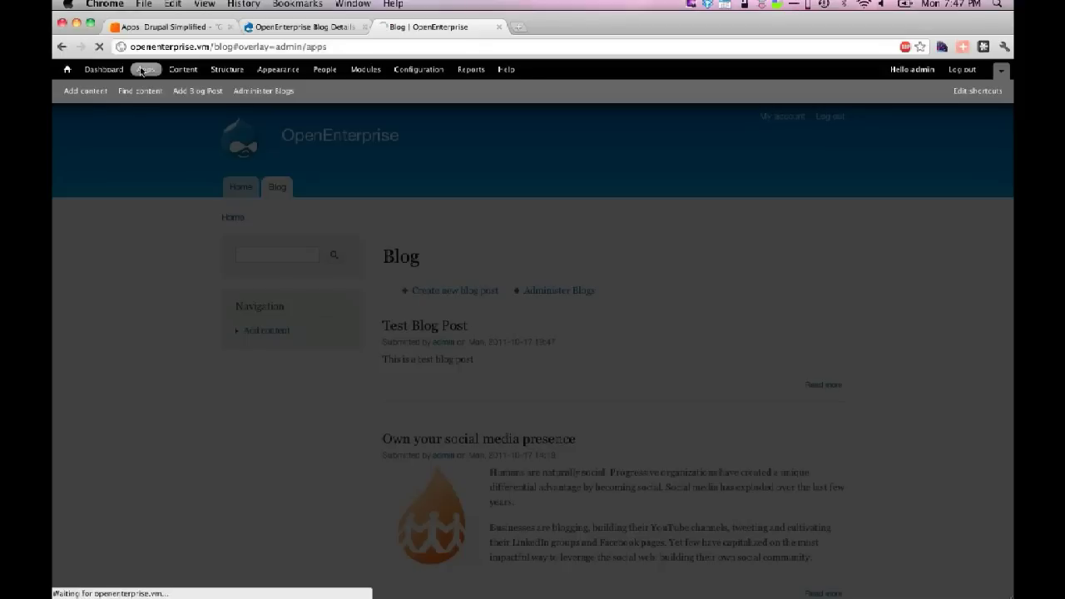
left_click(329, 48)
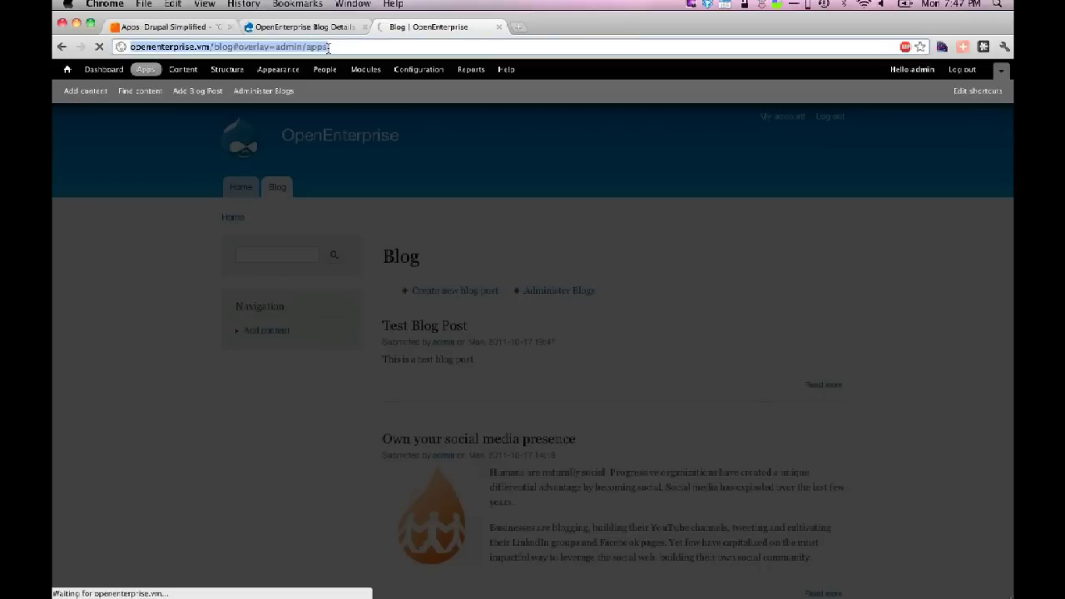
left_click(329, 48)
type(".")
key("BackSpace")
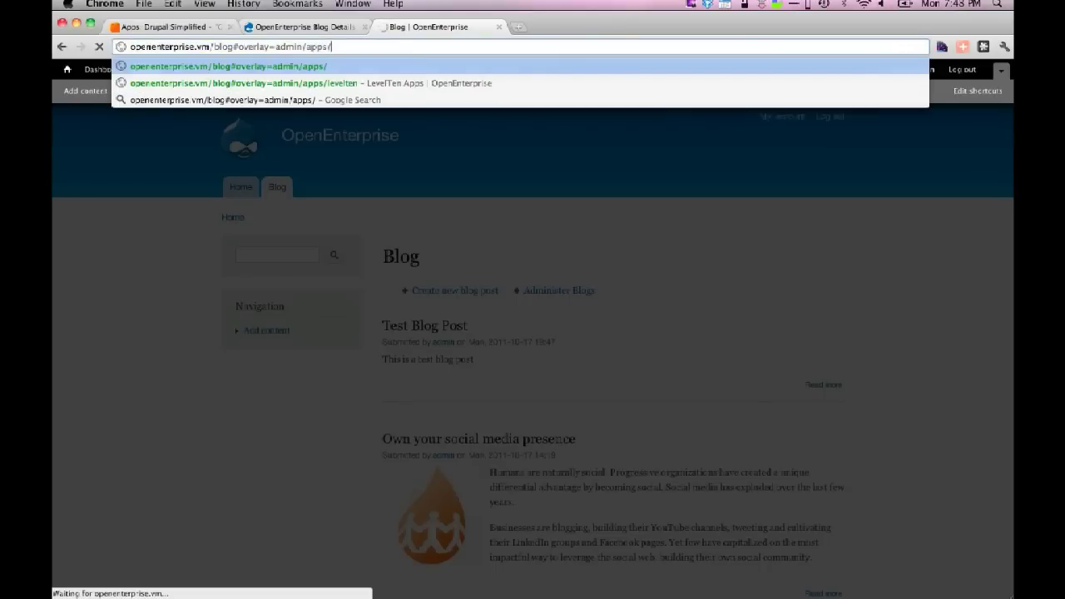
key("Return")
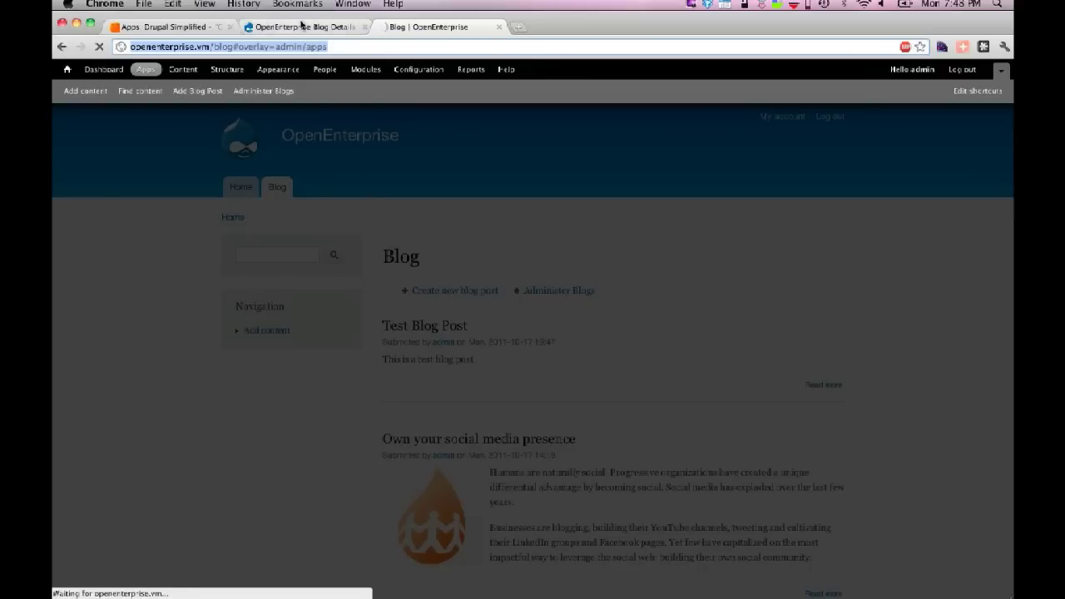
- View the Blog Details page, close the app overlay, return to Blog, and switch windows toward the slides
left_click(301, 26)
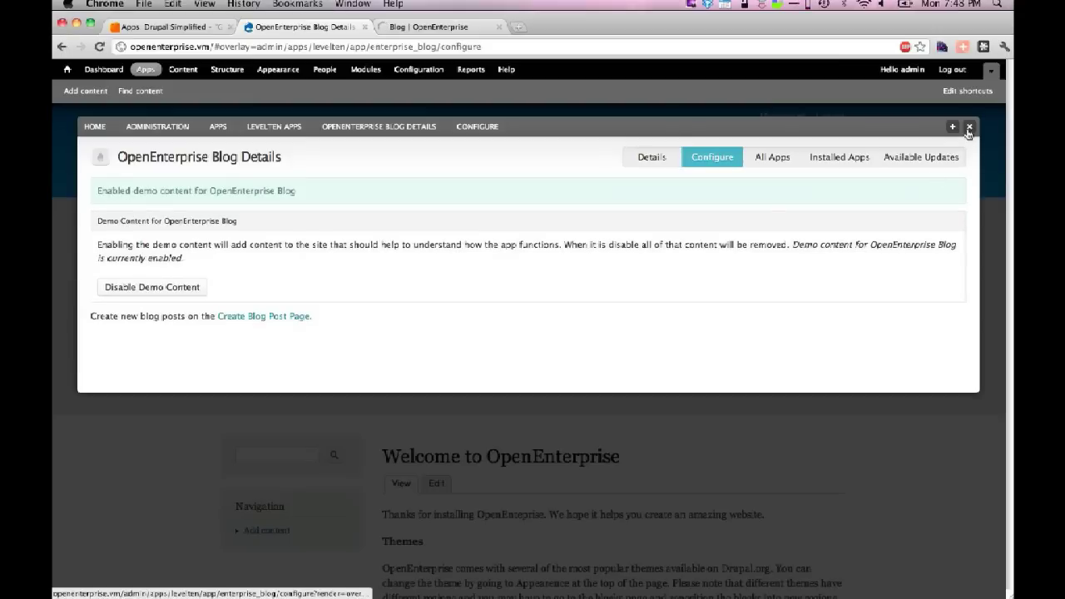
left_click(969, 126)
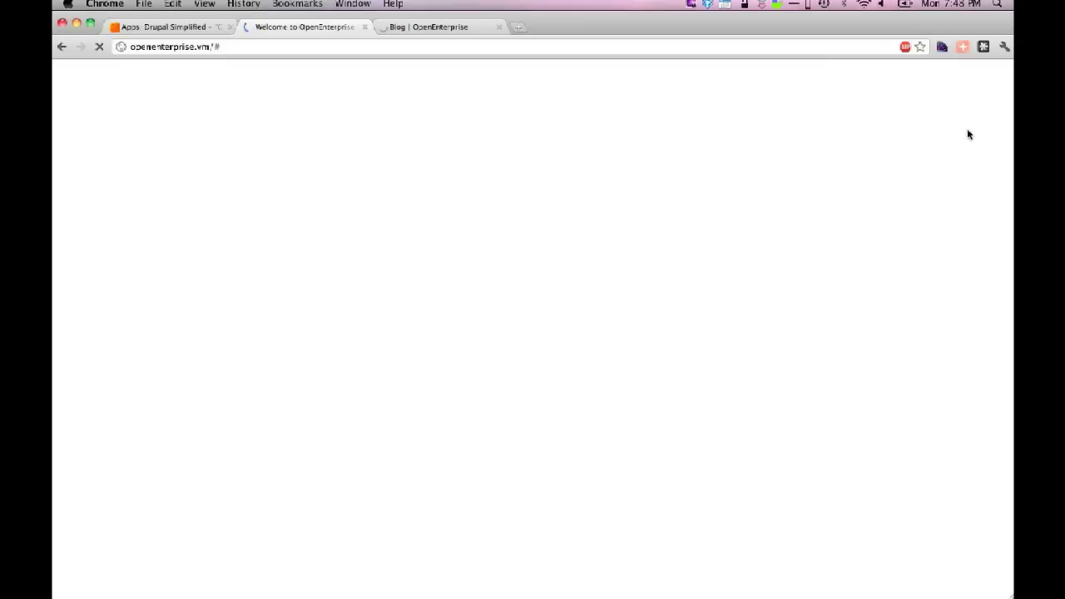
left_click(416, 31)
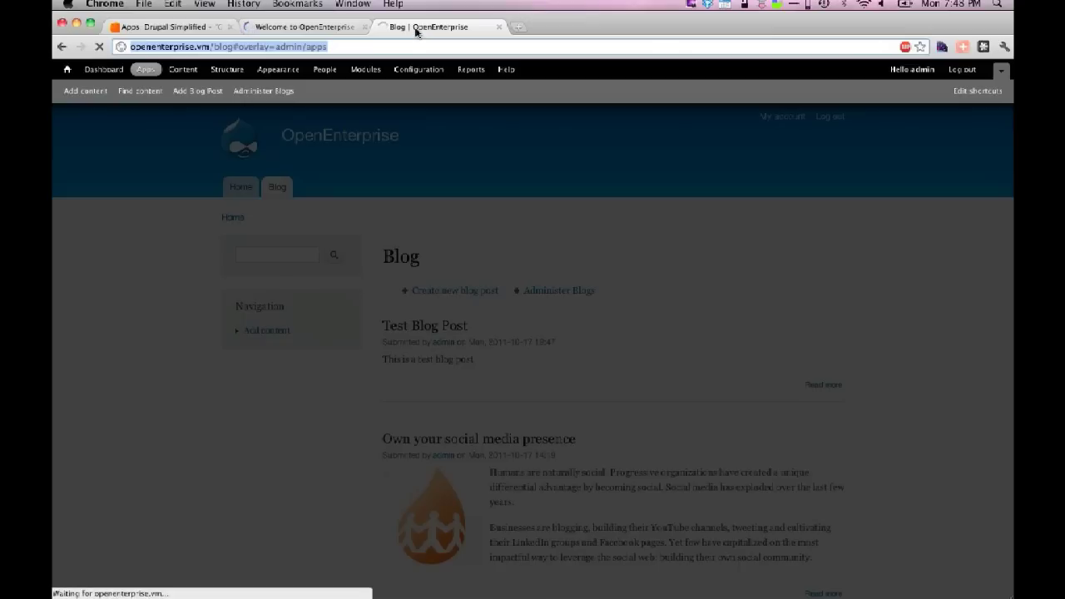
key("super+grave")
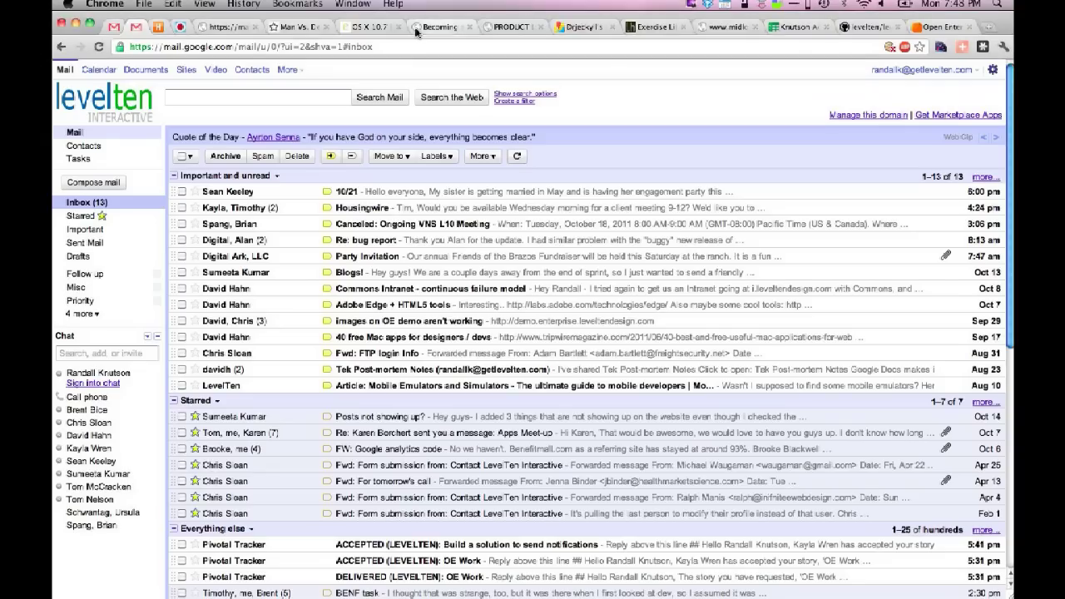
key("super+grave")
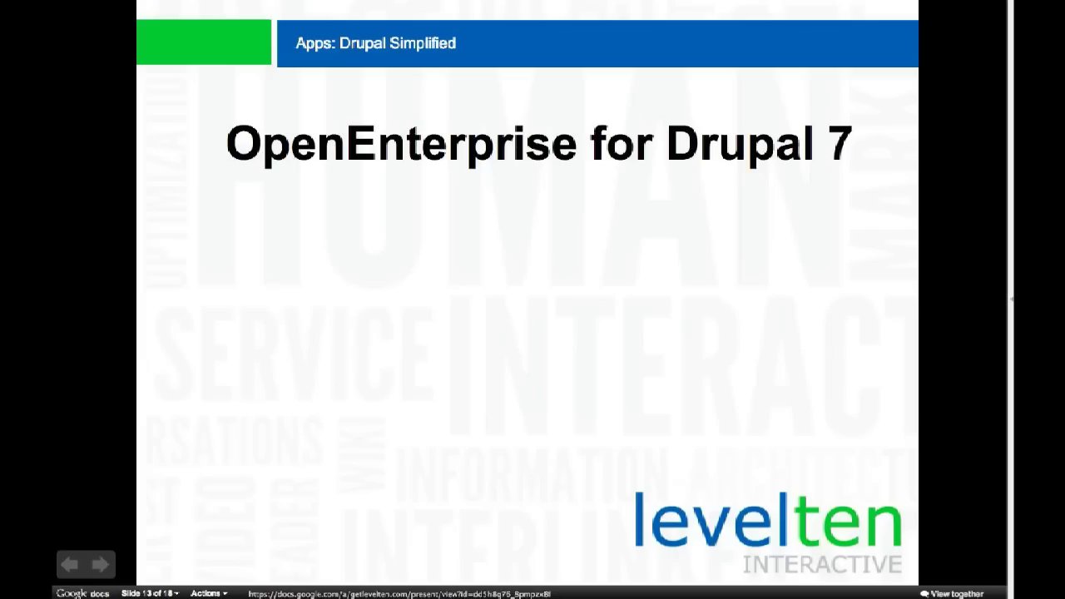